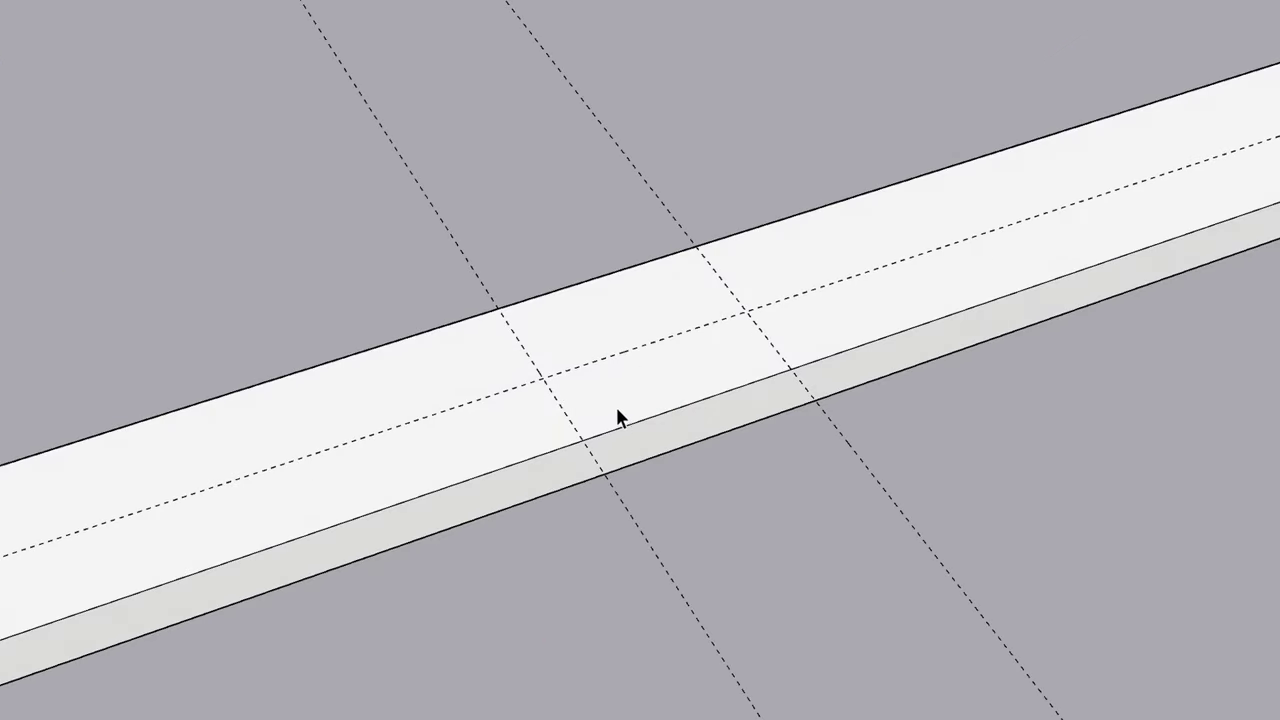
Outline the notch between the dotted guides and push the face down through the board.
key("l")
left_click(580, 438)
left_click(542, 378)
left_click(748, 313)
left_click(790, 368)
left_click_drag(713, 383, 715, 428)
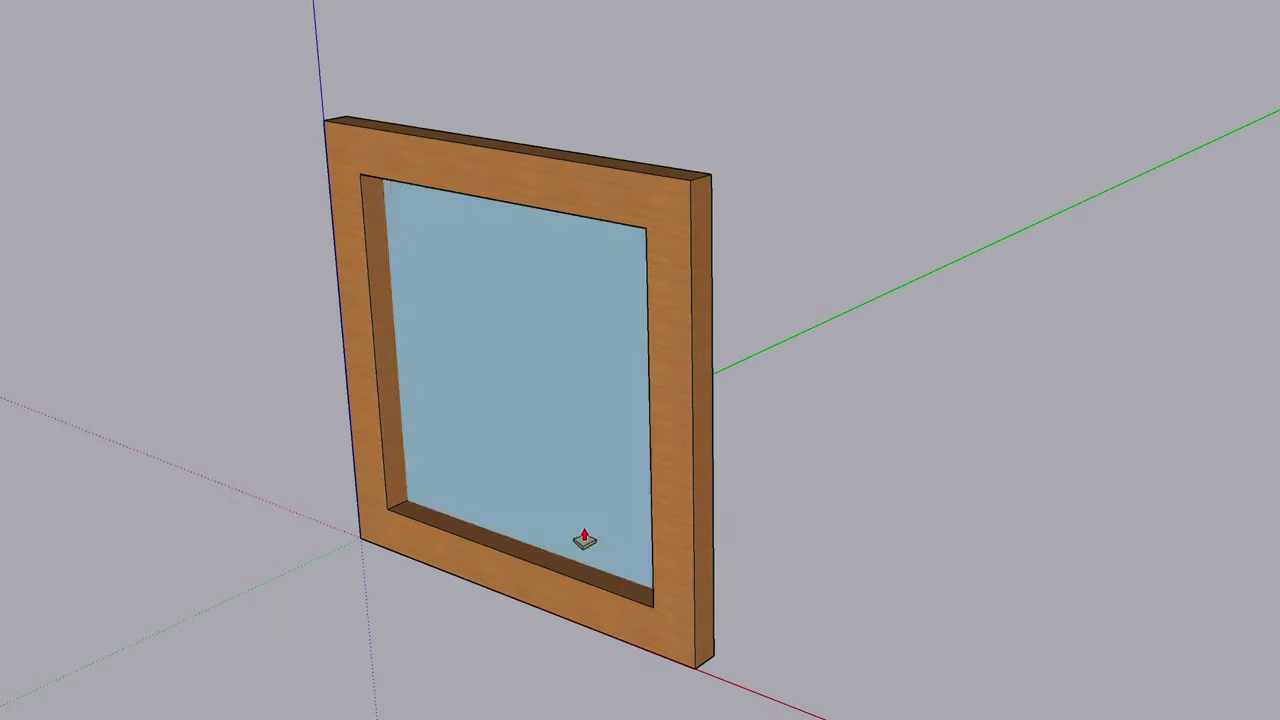
Hide the glass panel so only the window frame remains selected.
left_click(585, 540)
right_click(680, 437)
left_click(749, 594)
Move-copy the frame sideways into 20 evenly spaced copies, then orbit to a frontal view.
left_click_drag(657, 617, 693, 622, "ctrl")
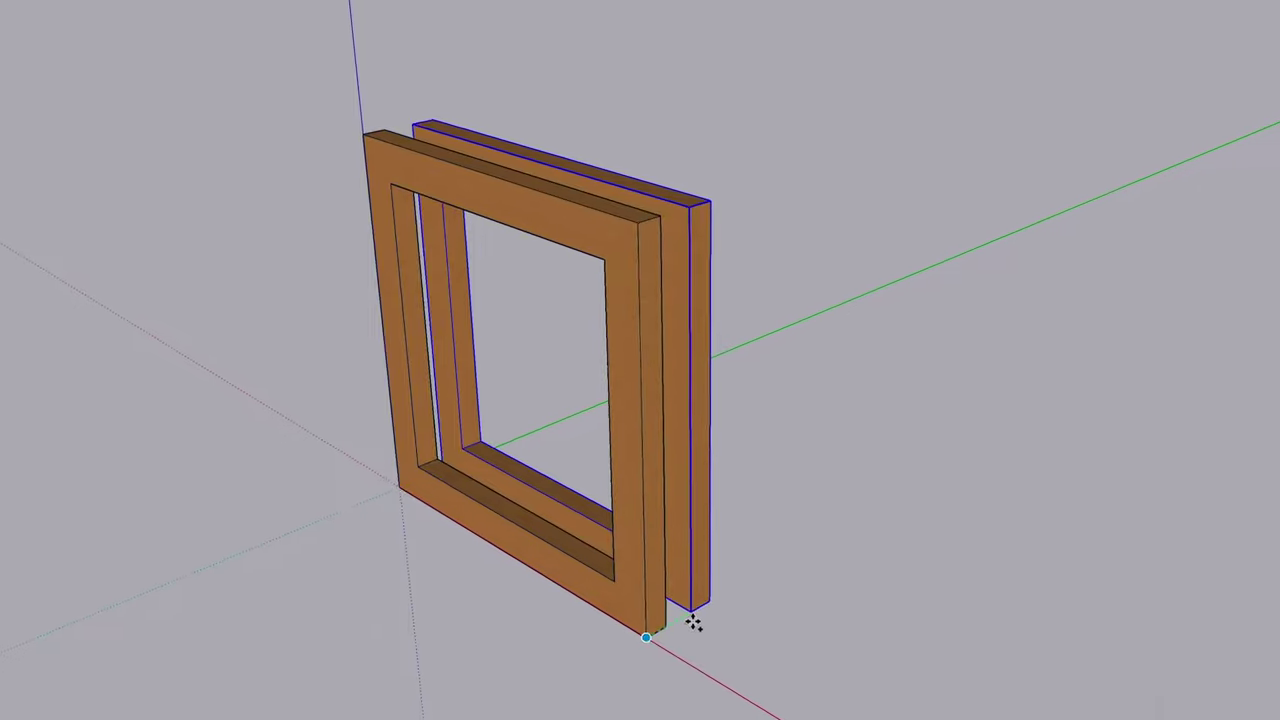
type("x20")
key("Return")
middle_click_drag(791, 520, 587, 470)
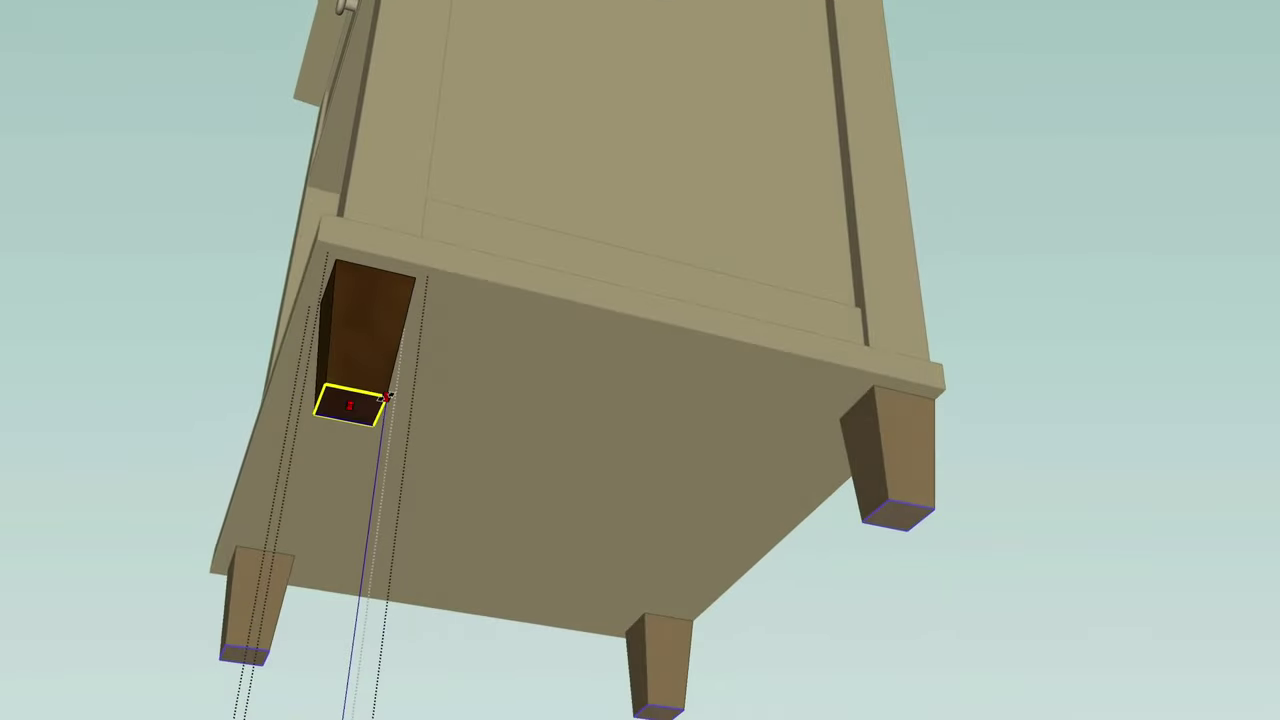
Open the context menu beside the leg hole to reach Close Component for the edited nightstand part.
right_click(200, 336)
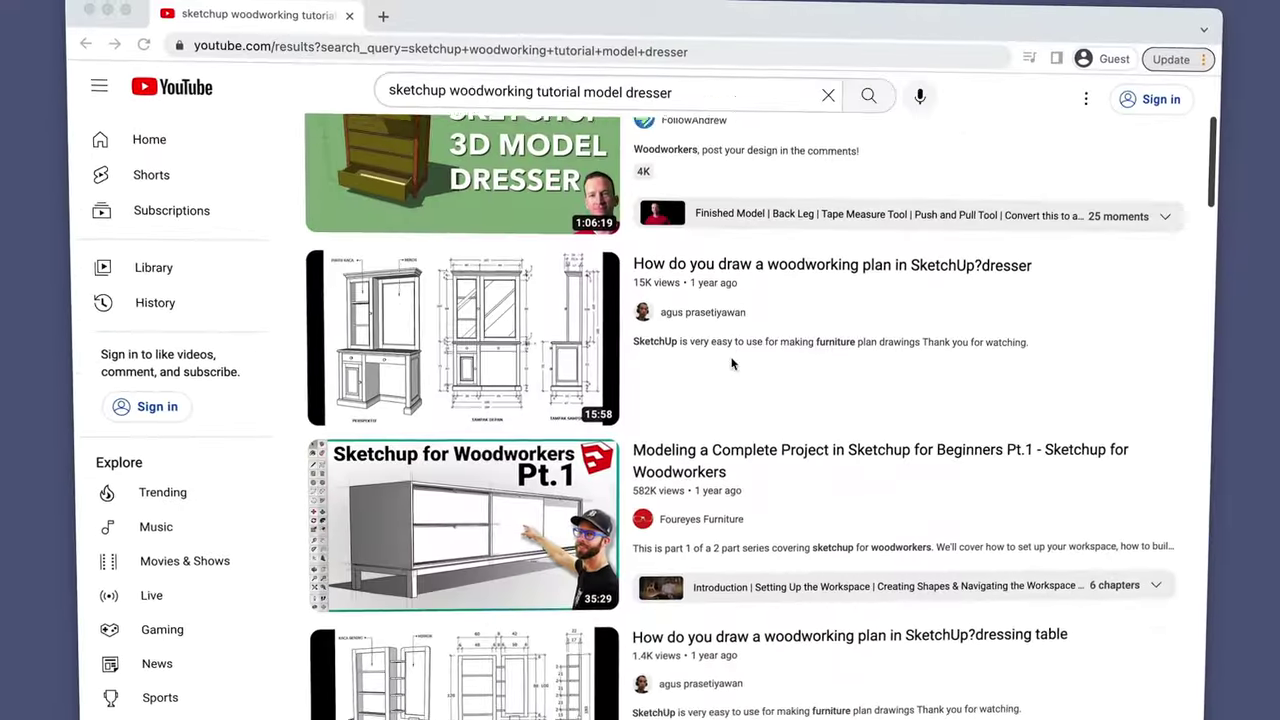
scroll(731, 363, "down", 3)
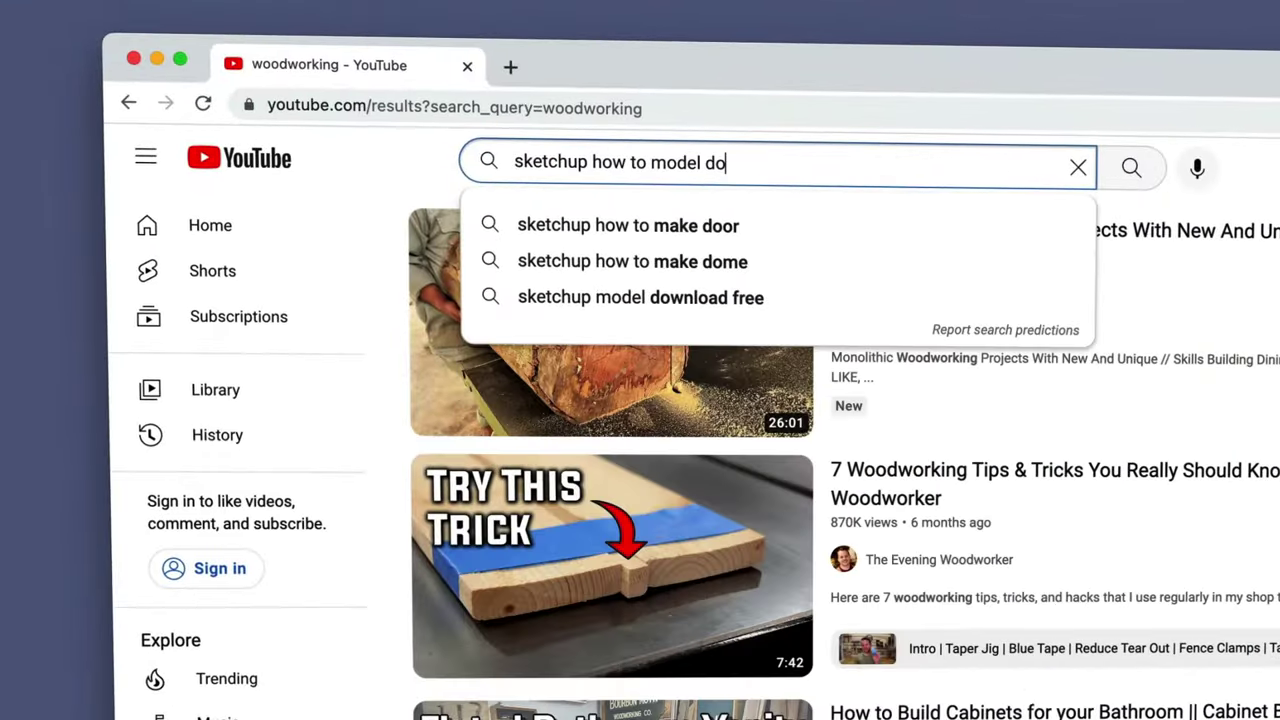
Search YouTube for 'sketchup how to model dovetail joints'.
type("joints")
key("Return")
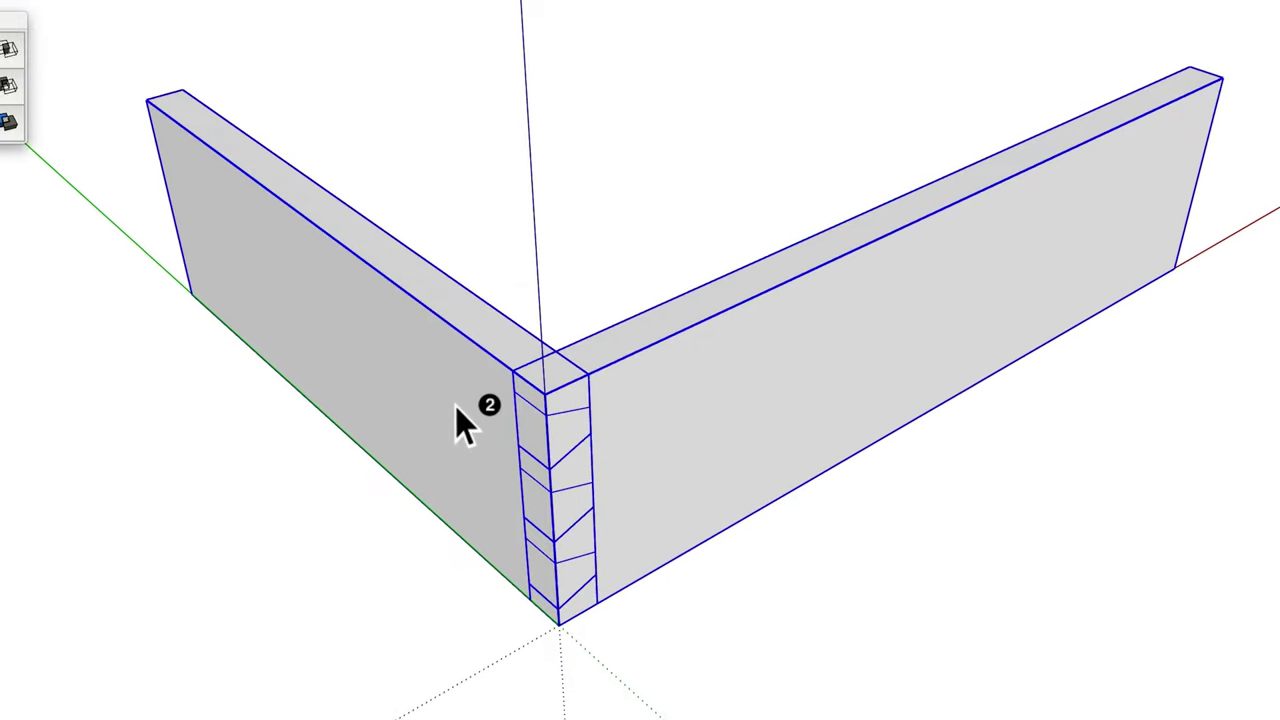
Select only the light board and slide it along the red axis into the dark board's dovetail sockets.
left_click(456, 408, "shift")
left_click_drag(812, 635, 897, 591)
middle_click_drag(897, 591, 594, 537)
left_click_drag(667, 575, 822, 596)
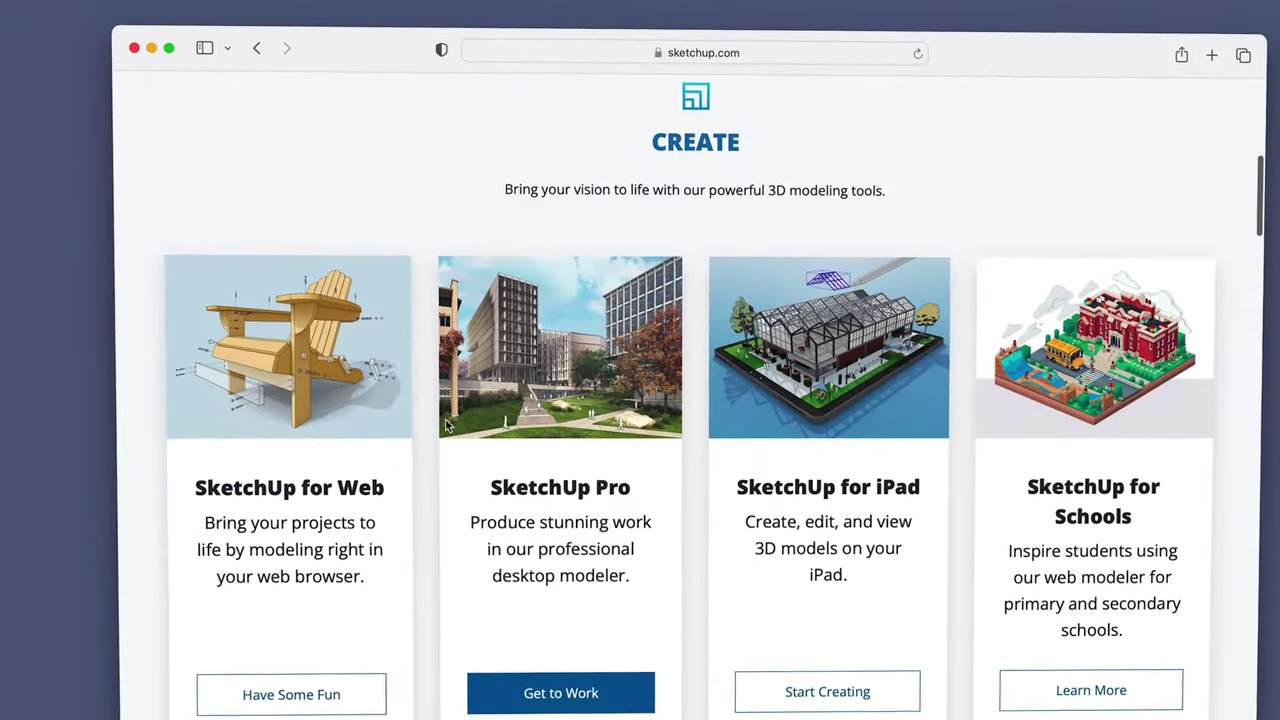
Scroll down the sketchup.com homepage toward the SketchUp for Web link.
scroll(446, 426, "down", 10)
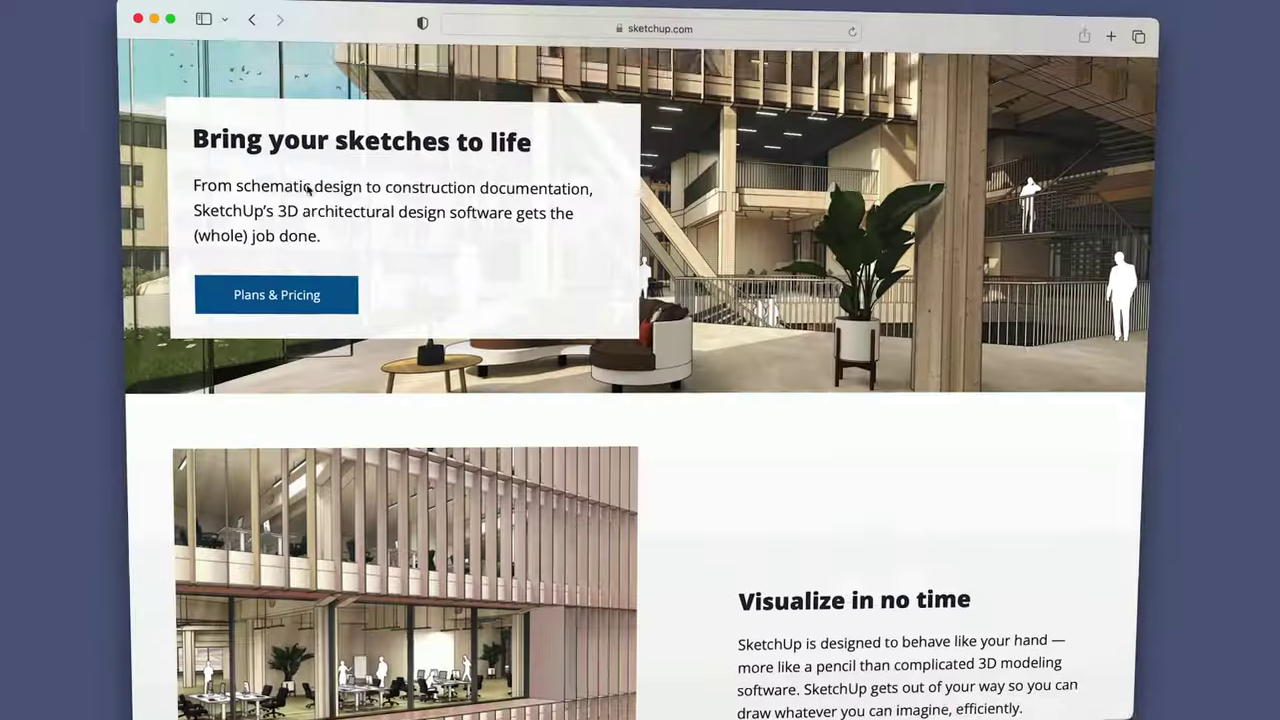
scroll(312, 190, "down", 10)
scroll(312, 190, "down", 6)
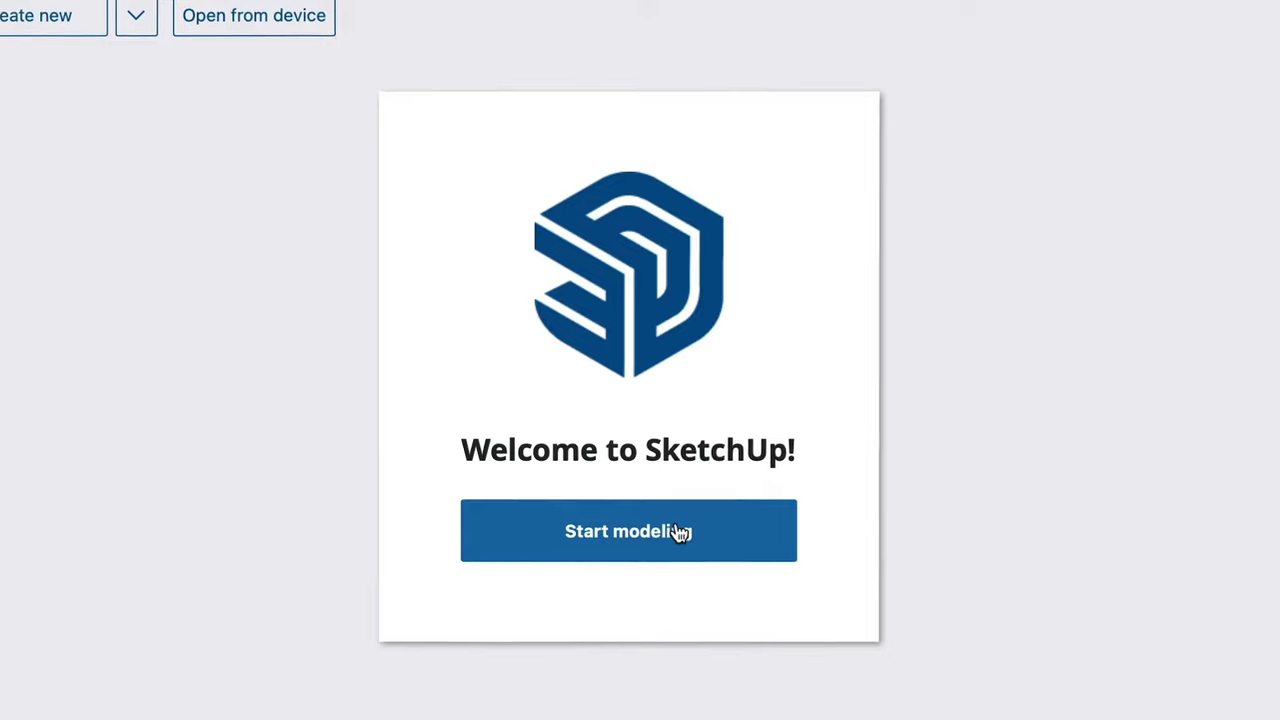
Start modeling and open the SketchUp project in Trimble Connect to list the Nightstand file.
left_click(680, 533)
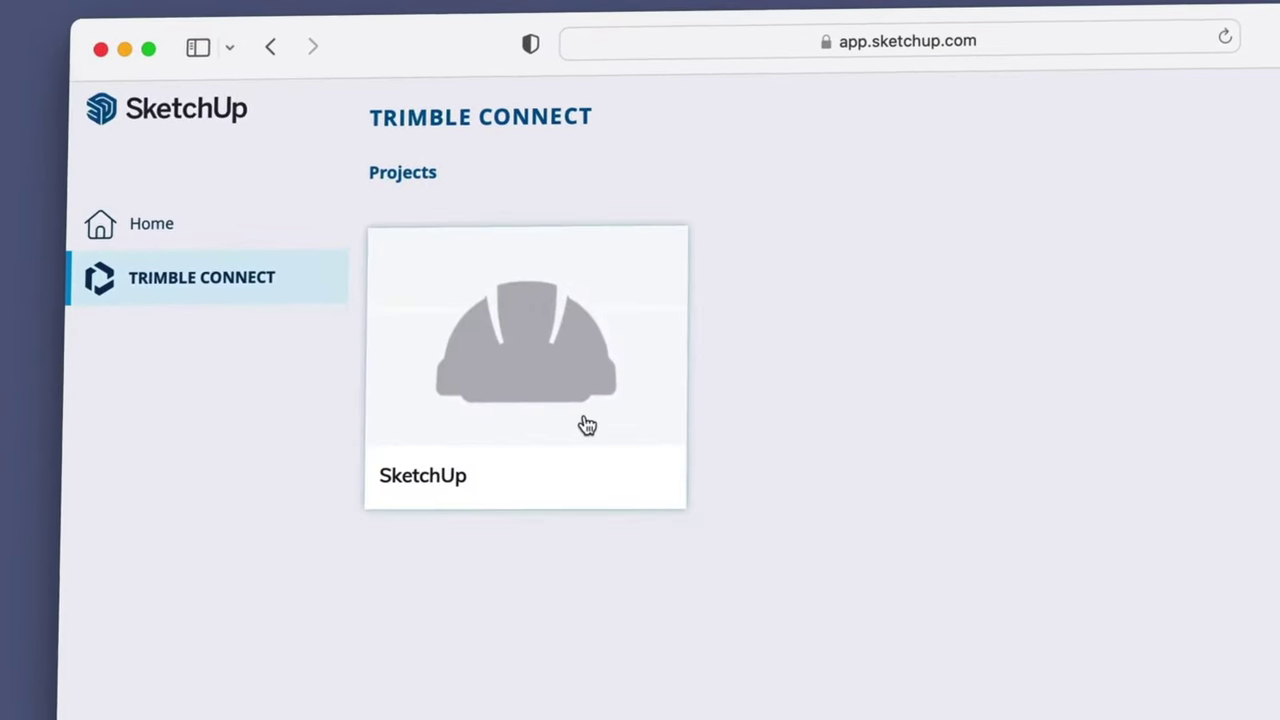
left_click(587, 426)
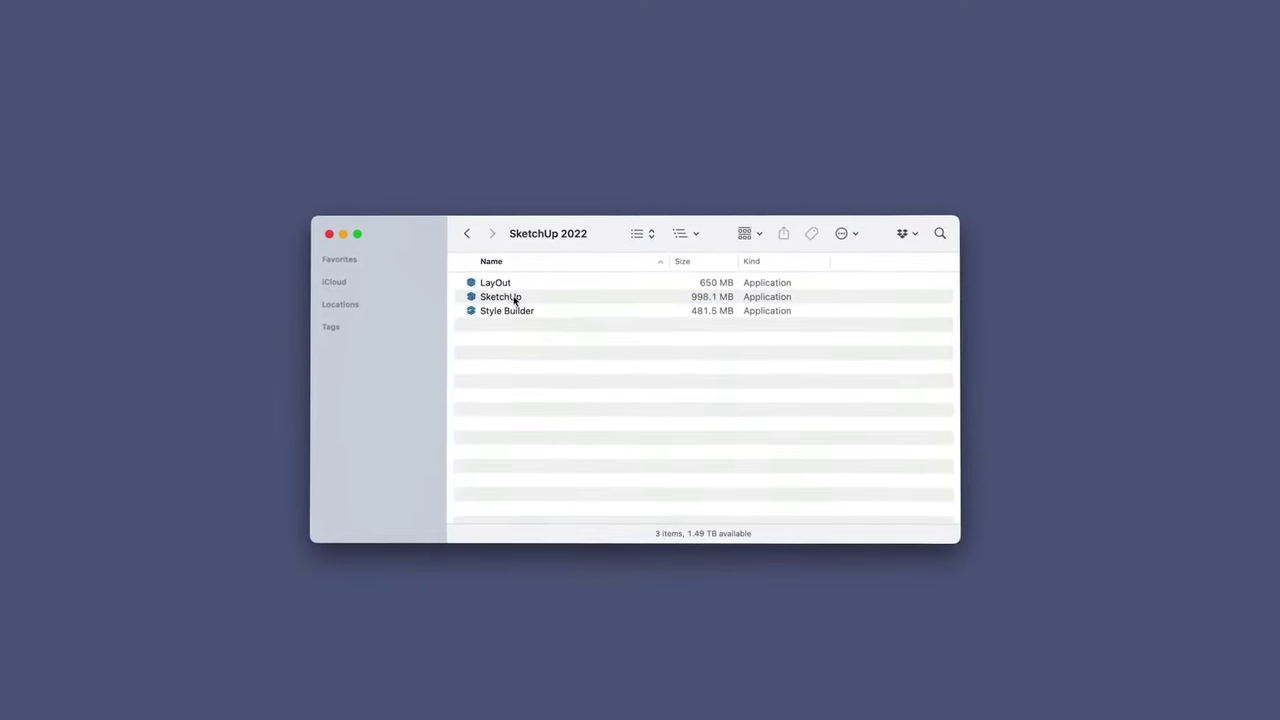
Launch the SketchUp 2022 desktop app and browse the skp models folder.
double_click(500, 297)
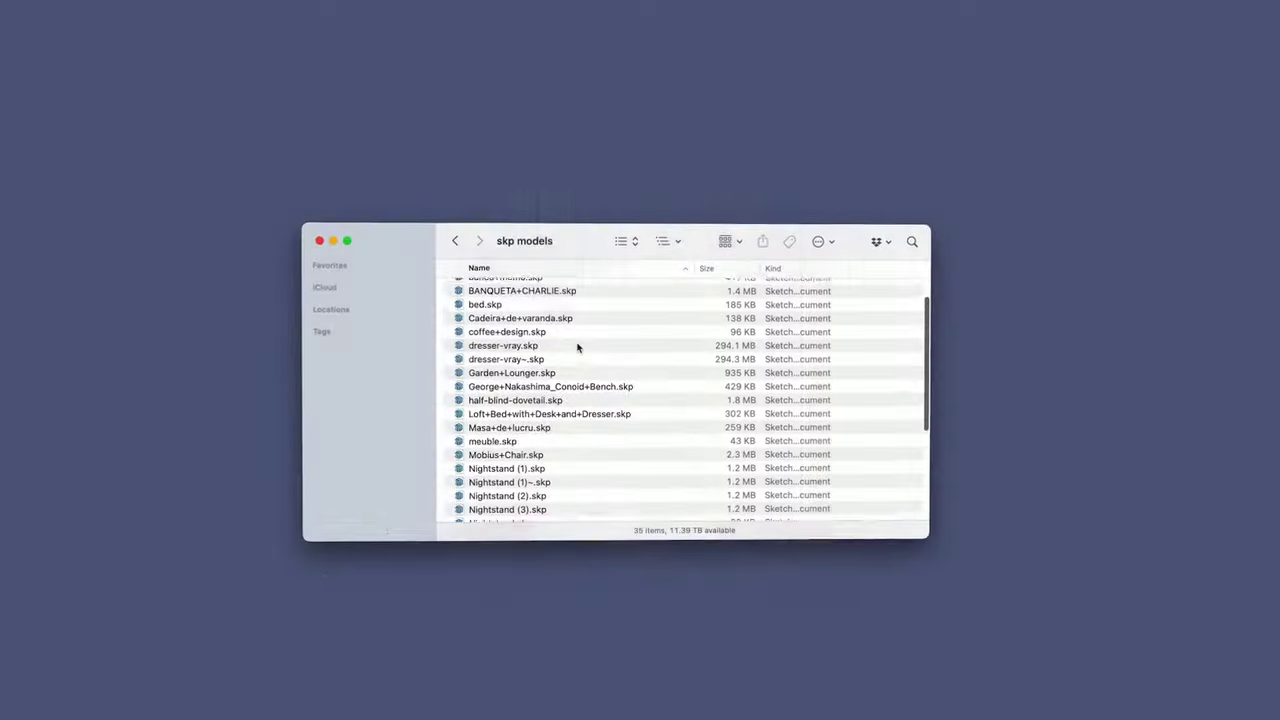
scroll(577, 347, "down", 5)
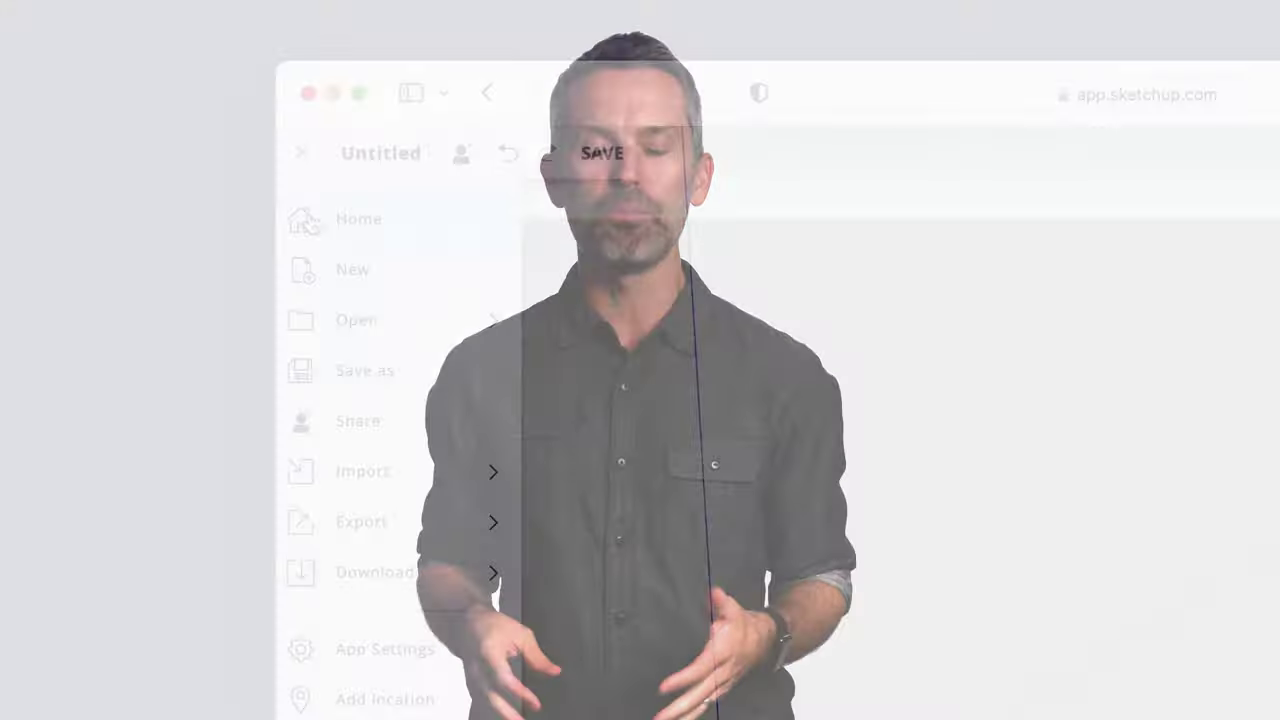
Import the nightstand drawing from the device and trace its cabinet front as a rectangle pulled into a box.
left_click(566, 396)
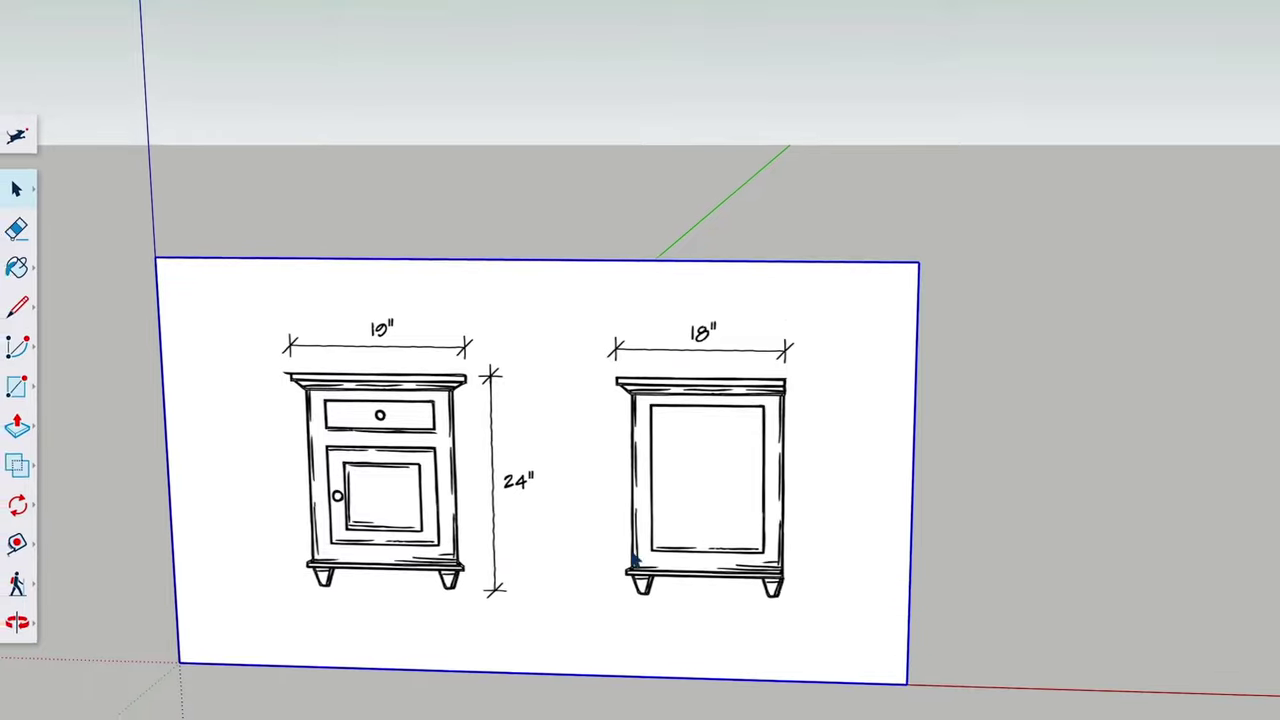
left_click(37, 385)
left_click(323, 556)
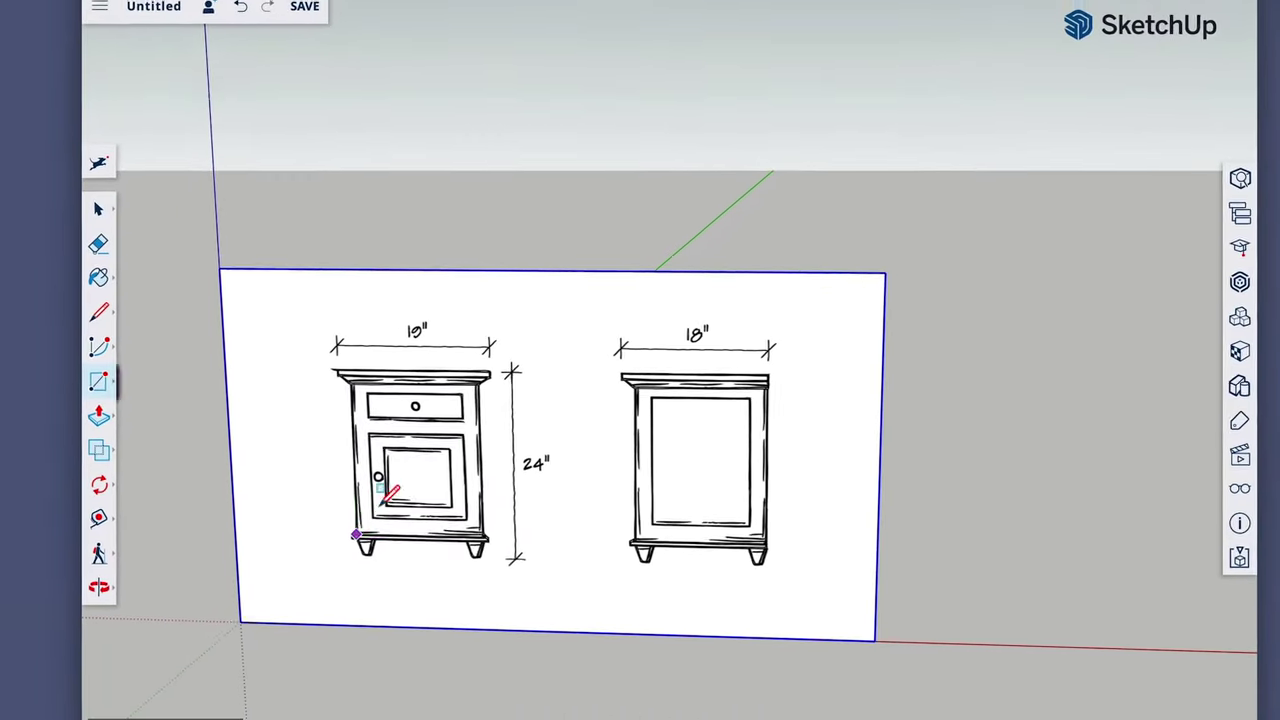
left_click(487, 382)
key("p")
left_click(435, 495)
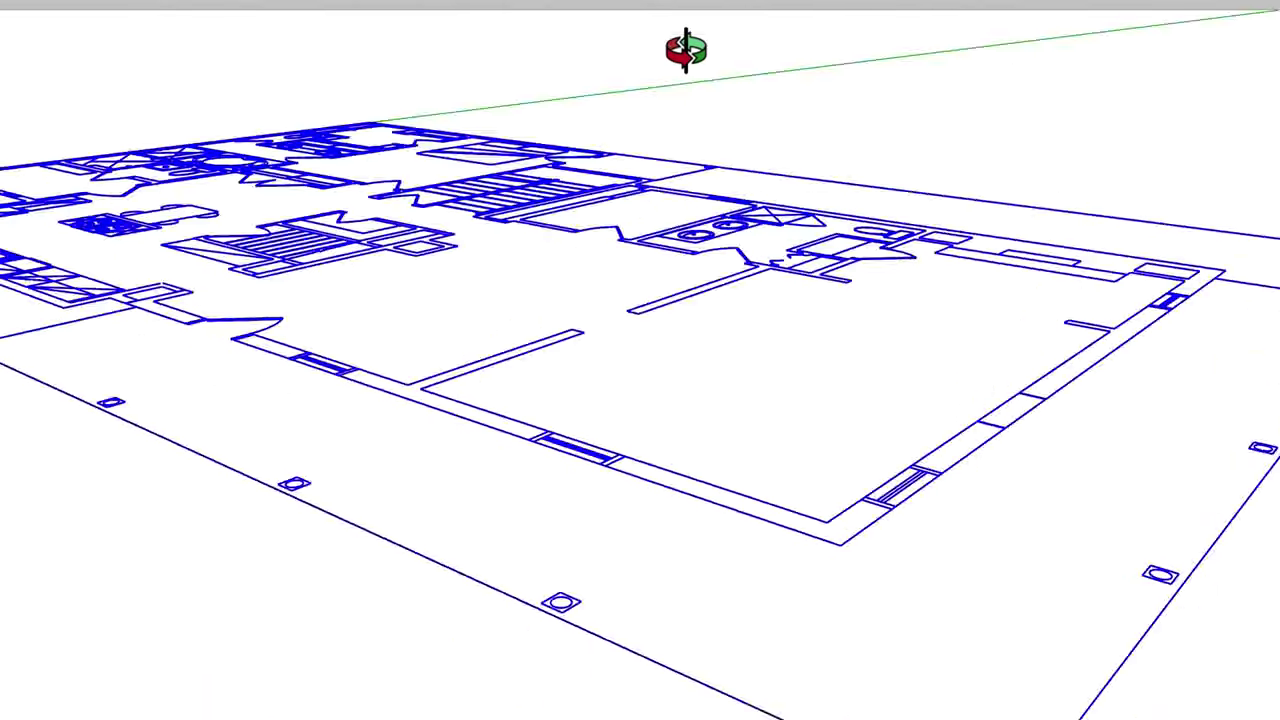
Orbit around the imported CAD floor plan to view it in perspective.
middle_click_drag(686, 49, 658, 125)
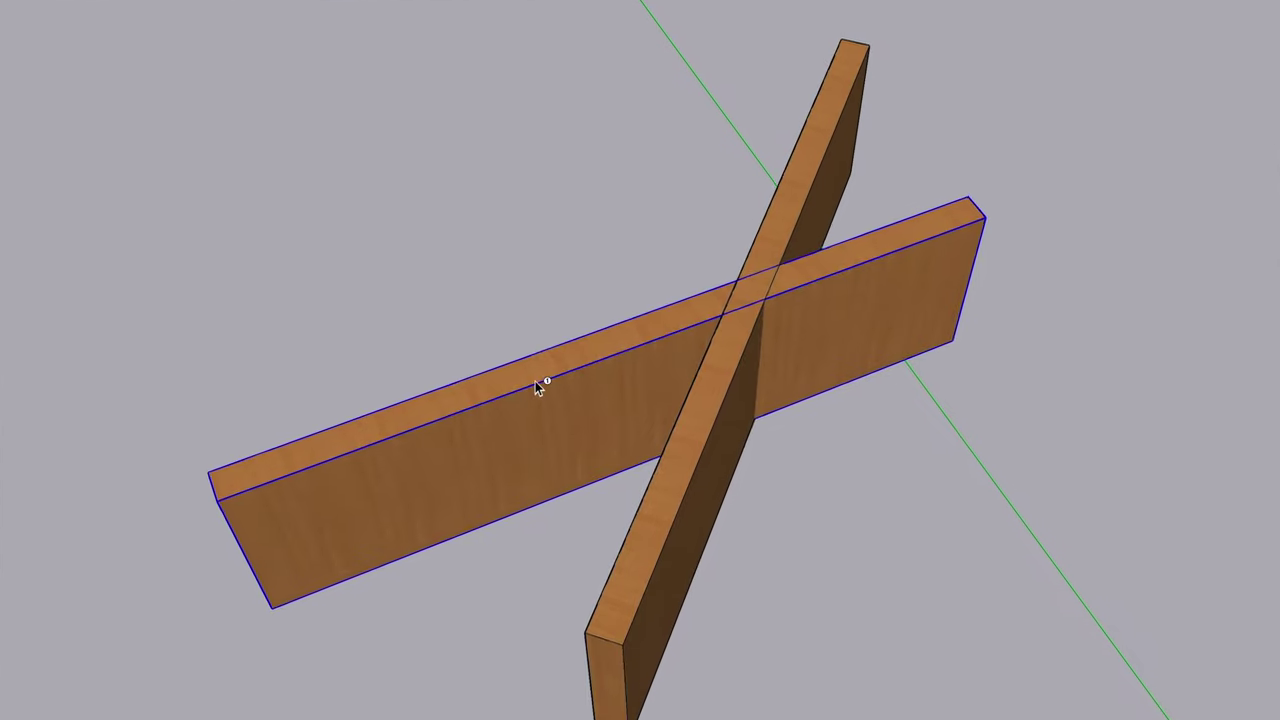
Select the dark drawer front and slide it away to expose the dovetail joint.
left_click(535, 381)
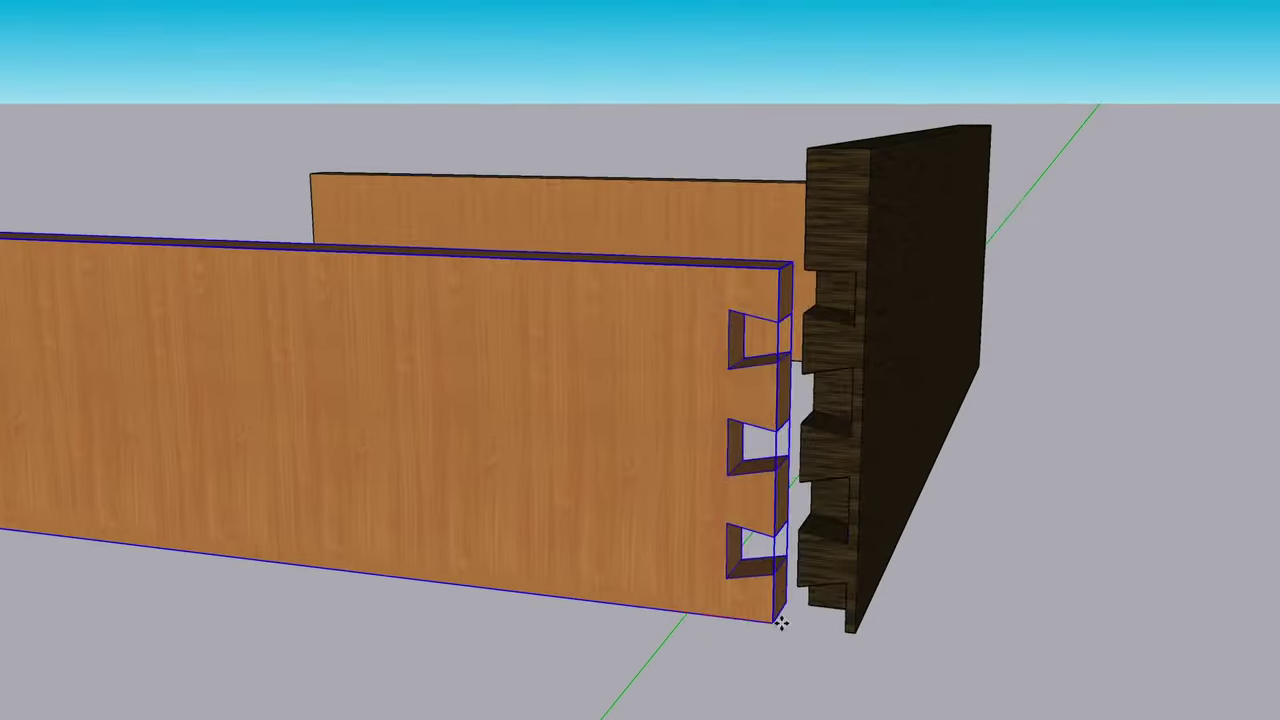
left_click_drag(777, 620, 846, 634)
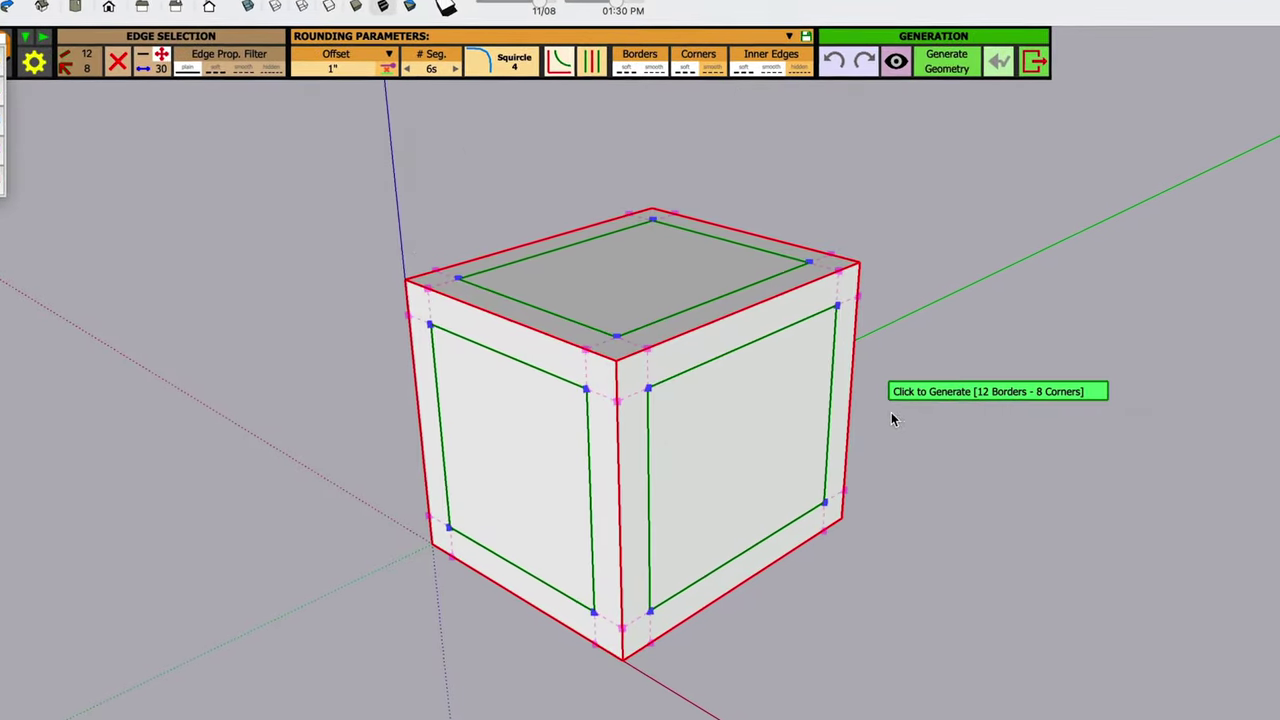
Generate rounded edges on the cube with RoundCorner, then orbit the chair and table-corner joint.
left_click(893, 418)
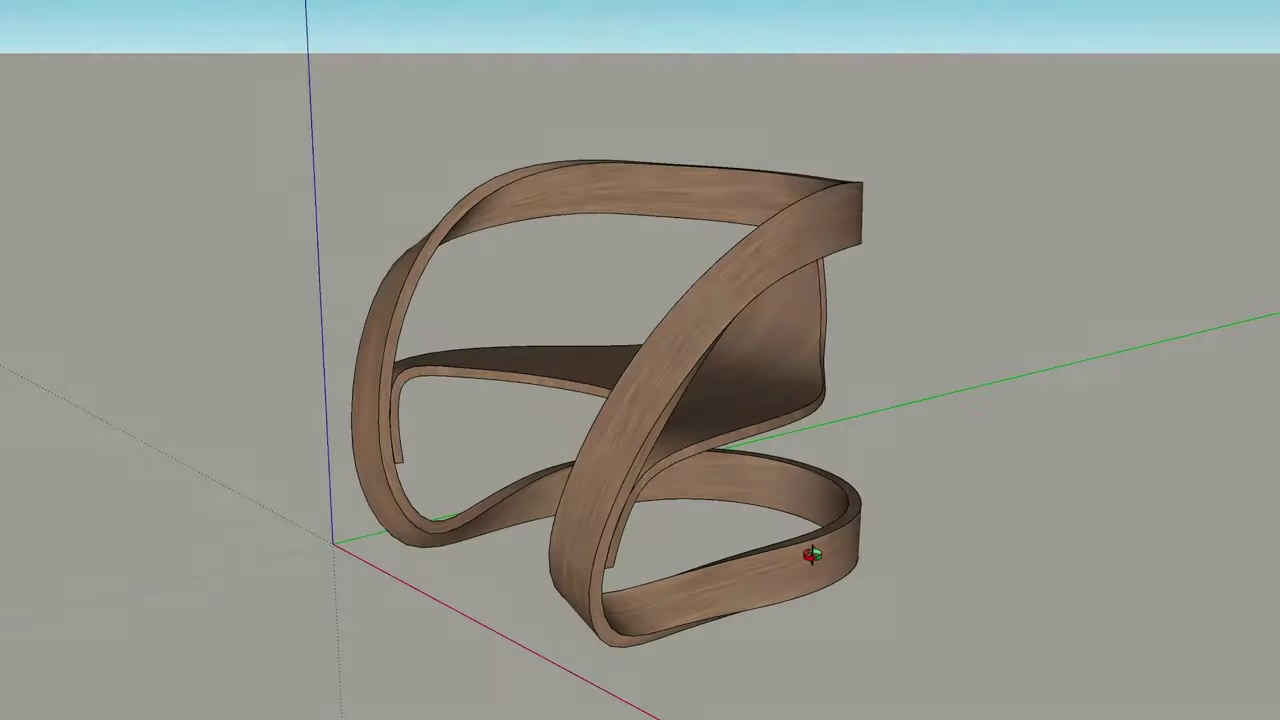
middle_click_drag(829, 543, 626, 527)
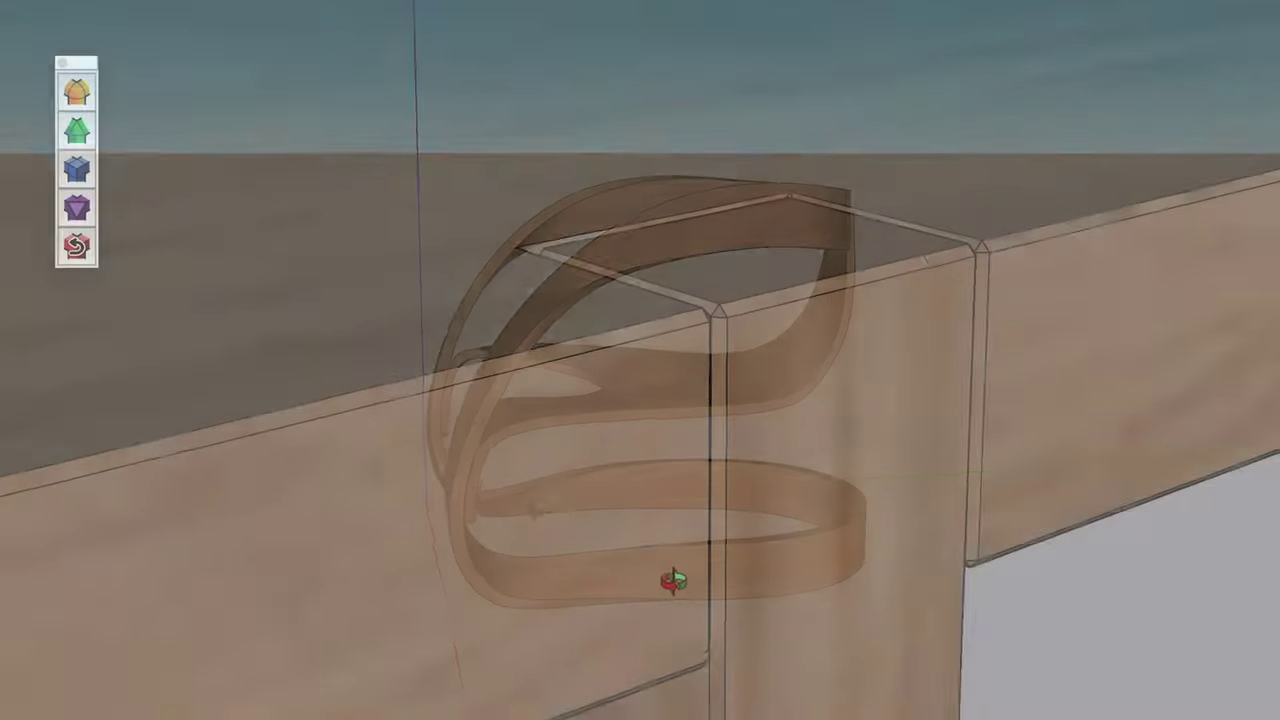
middle_click_drag(674, 580, 771, 611)
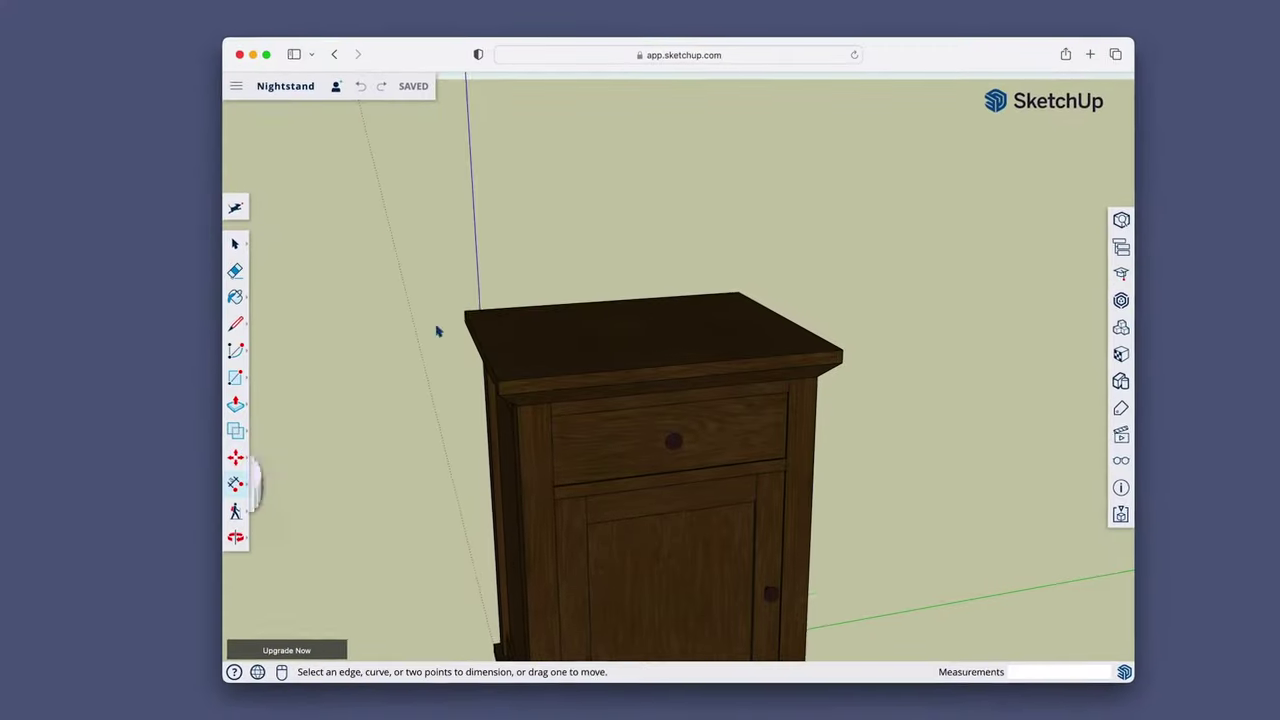
Dimension the nightstand top from its left corner to its right corner.
left_click(456, 309)
left_click(743, 290)
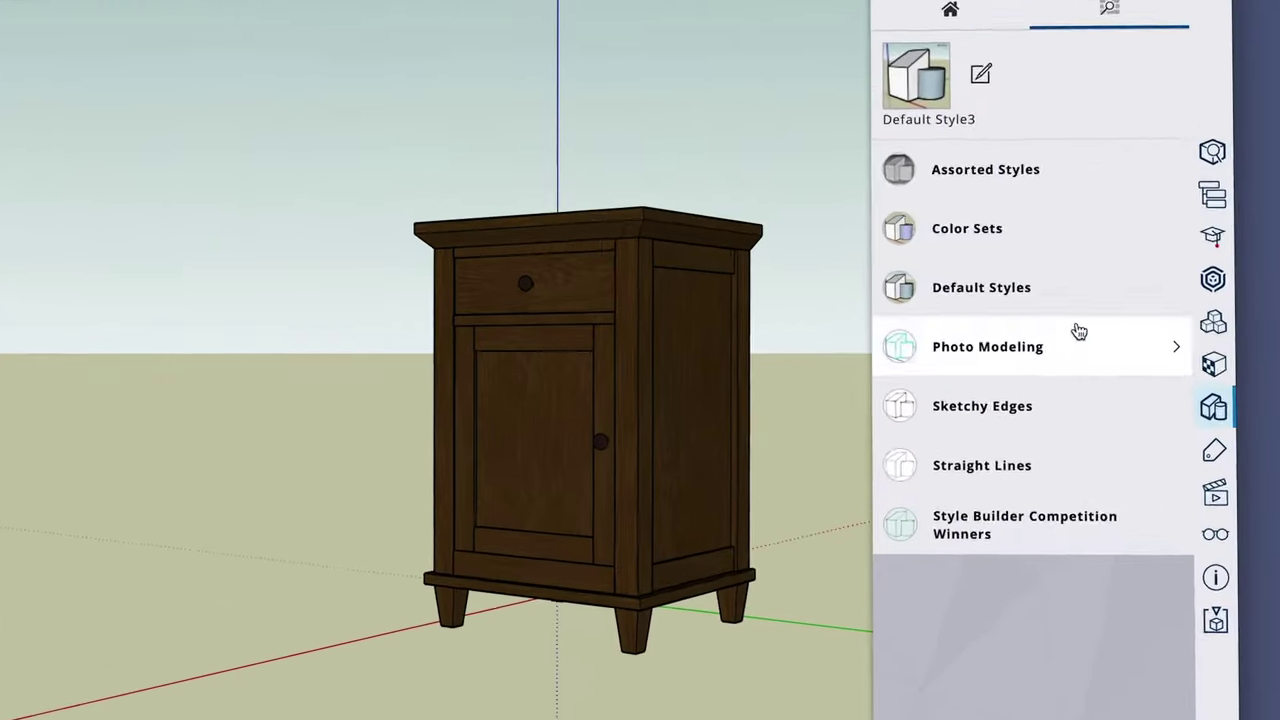
Apply the Brush Strokes on Canvas style from Assorted Styles and browse Sketchy Edges.
left_click(1030, 168)
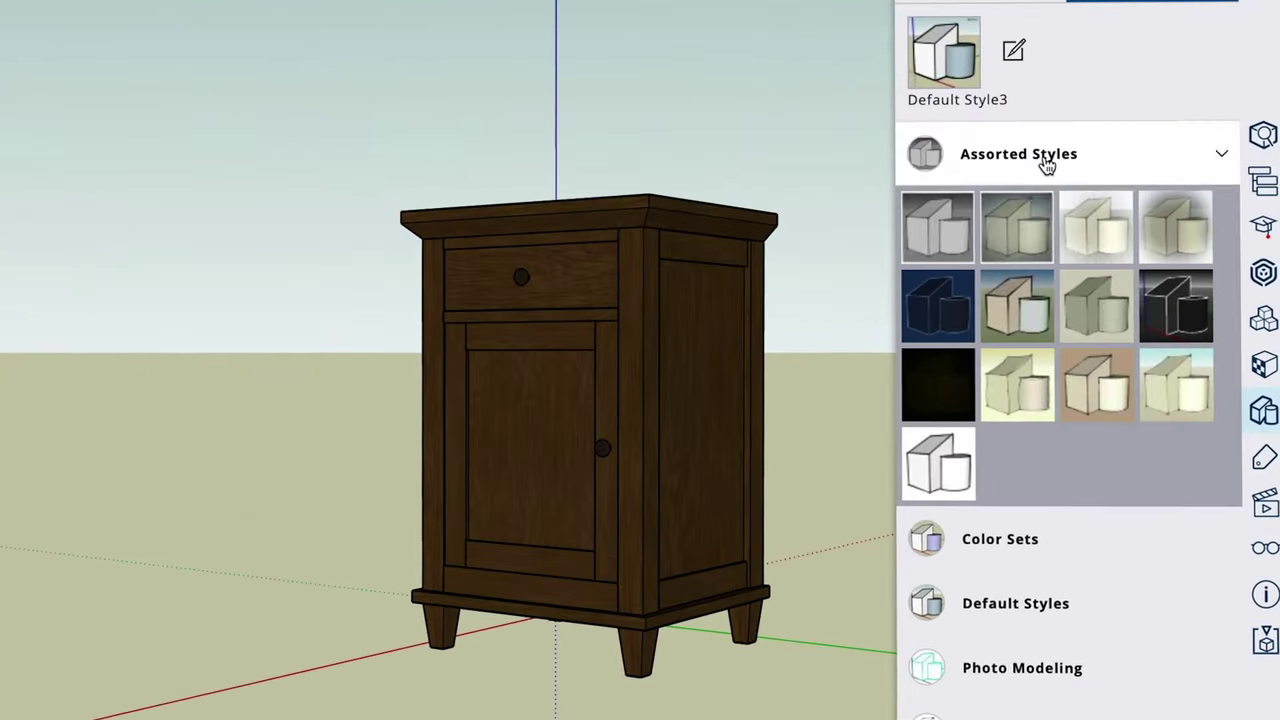
left_click(1022, 295)
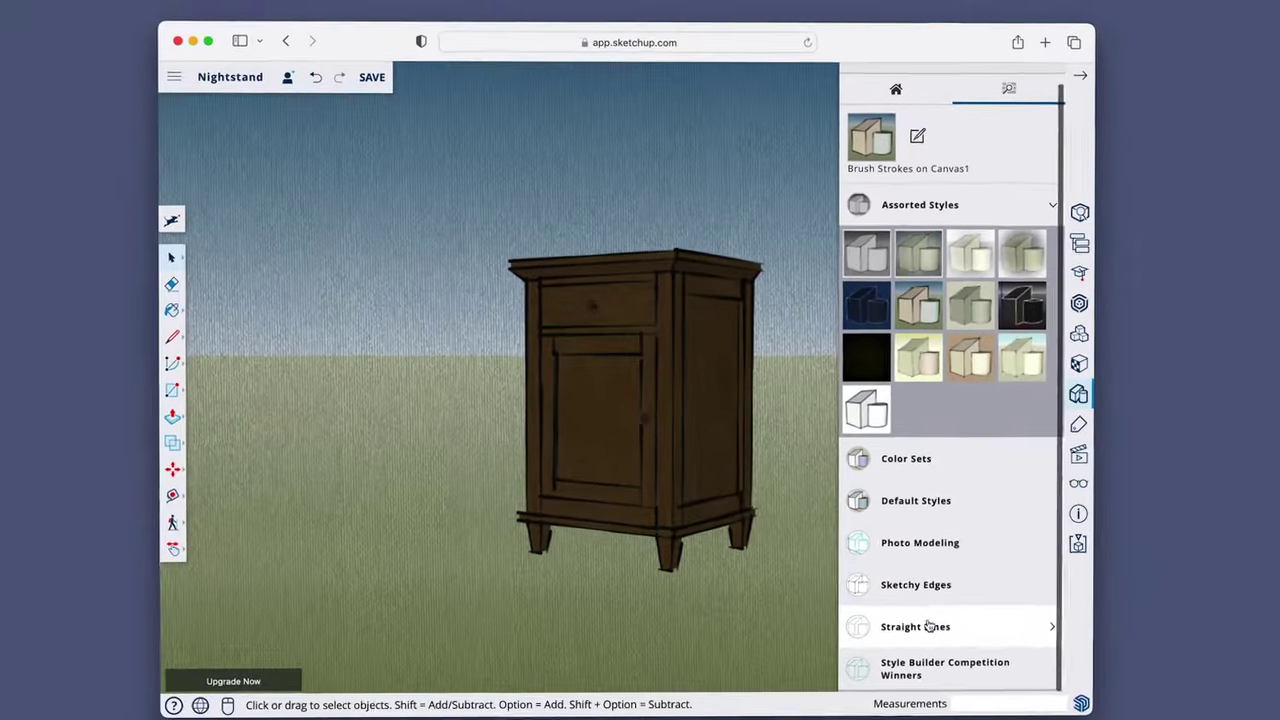
left_click(925, 588)
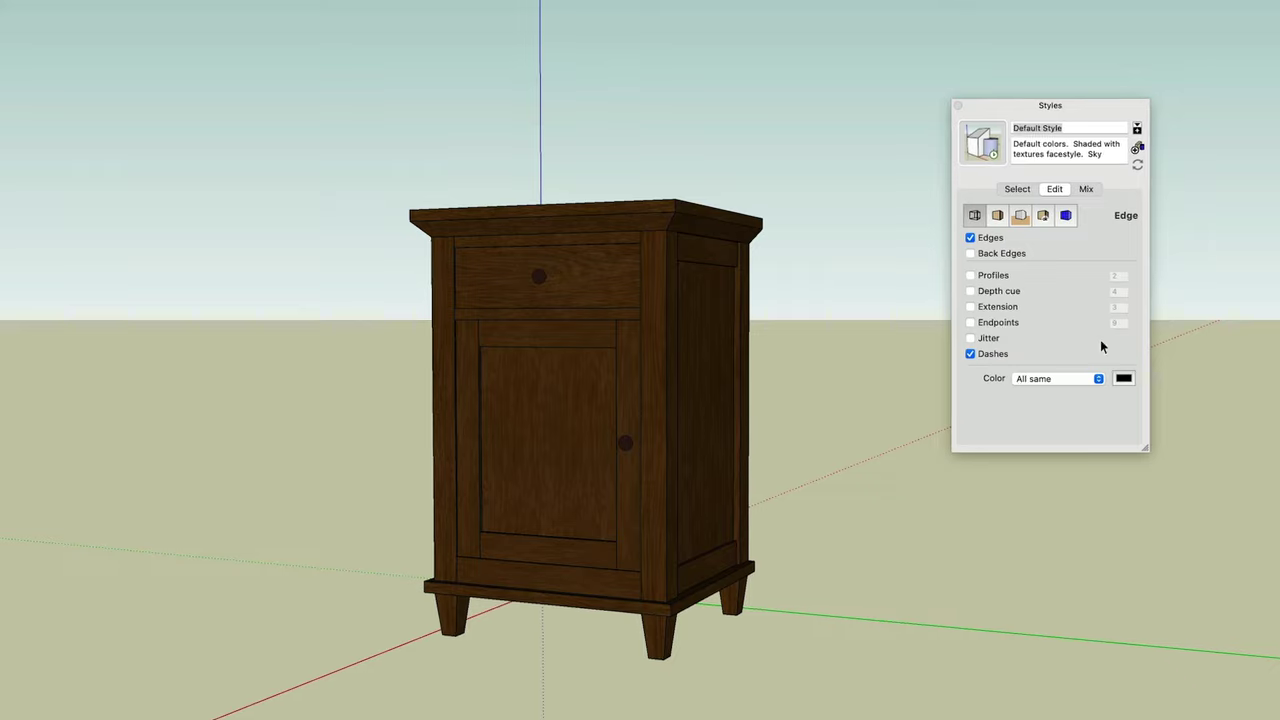
Review the style's background, edge, face and modeling settings and pick an edge colour.
left_click(1009, 192)
left_click(1045, 192)
left_click(1005, 212)
left_click(1075, 212)
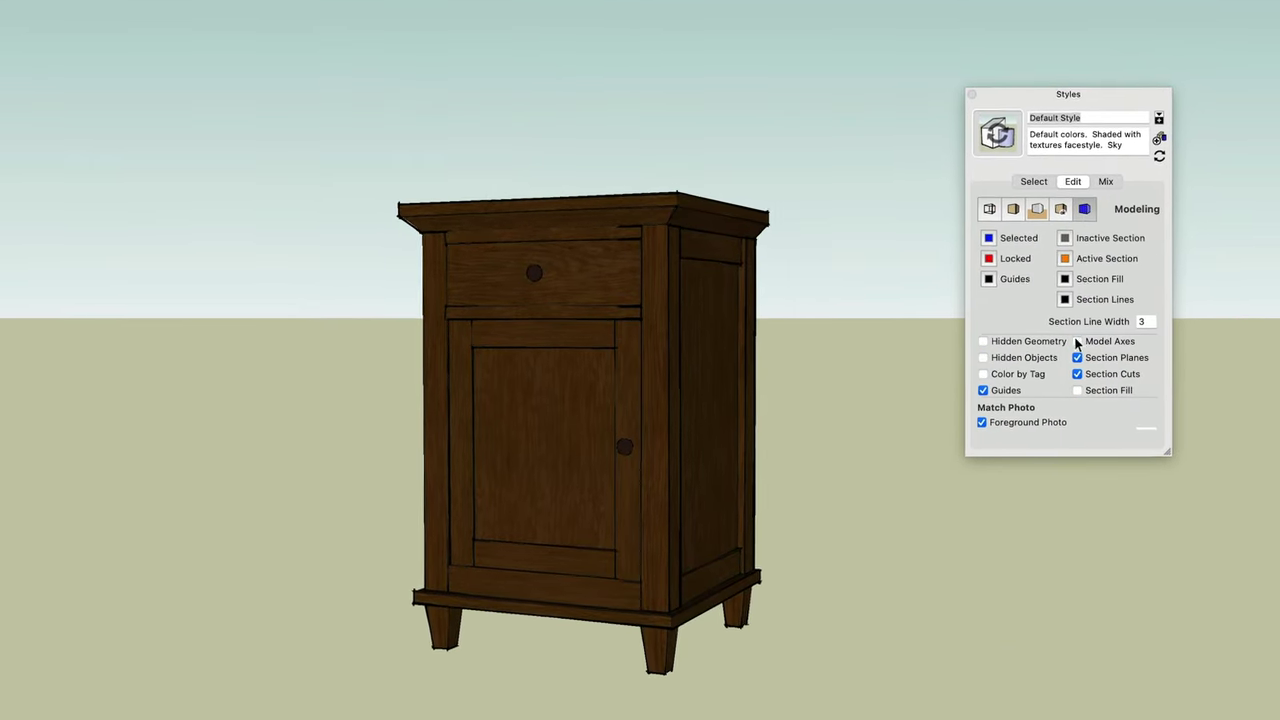
left_click(997, 205)
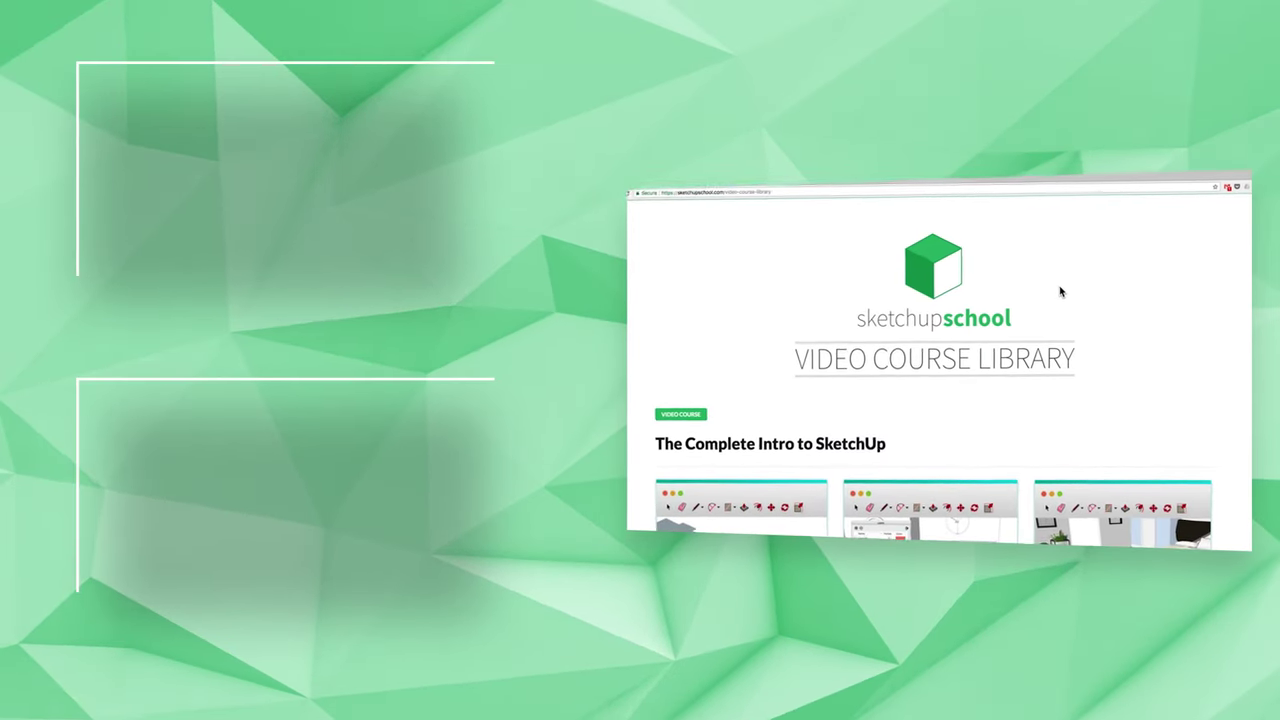
Scroll down the SketchUp School course library toward the Start My Free Trial button.
scroll(1062, 291, "down", 10)
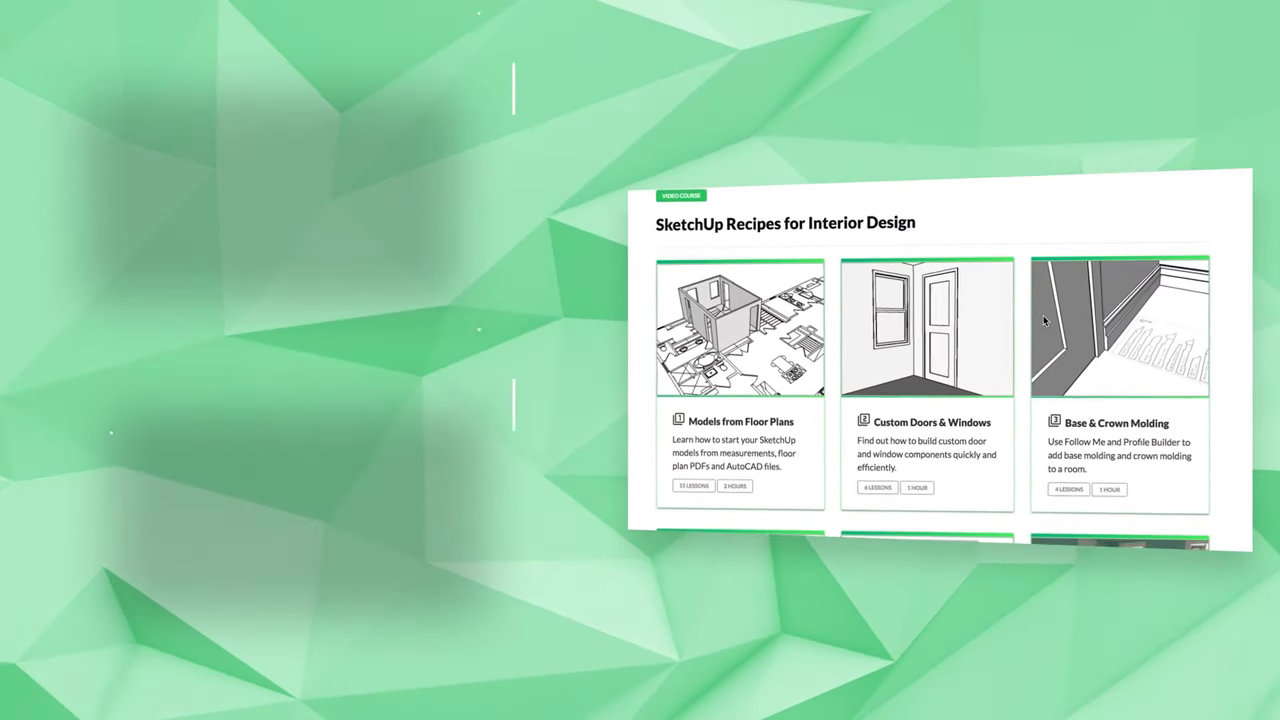
scroll(1030, 342, "down", 10)
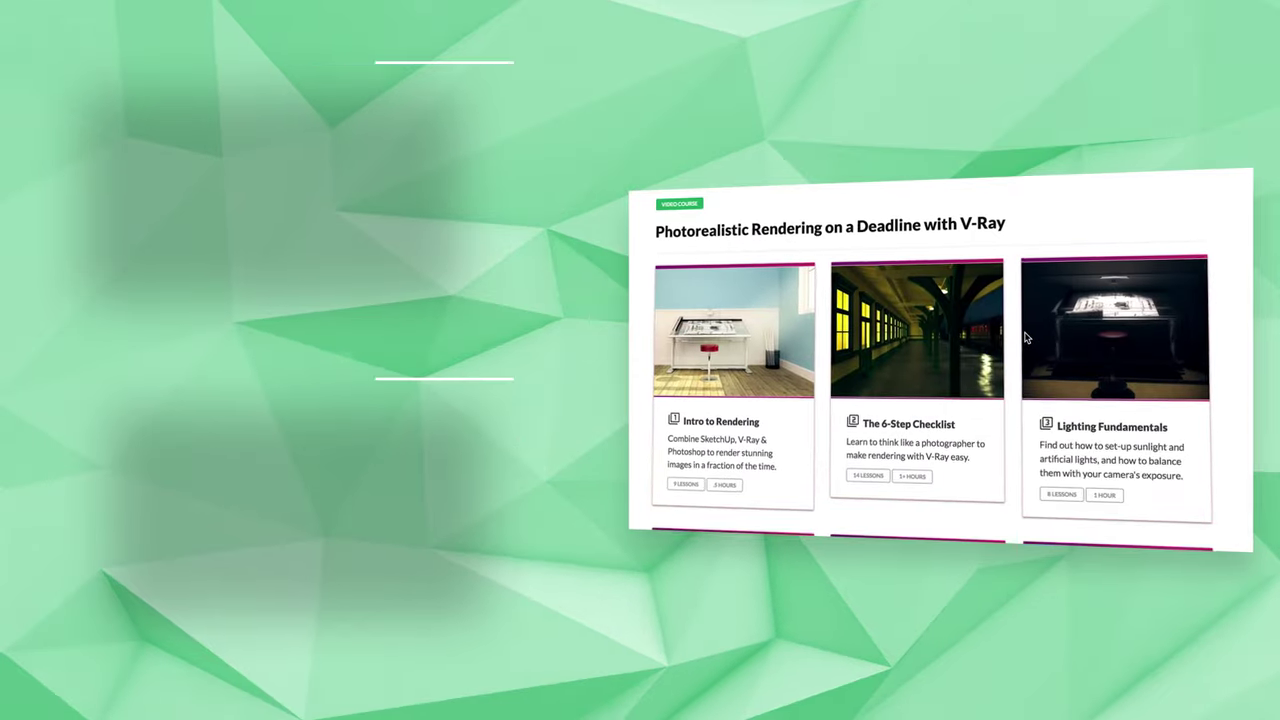
scroll(1021, 334, "down", 5)
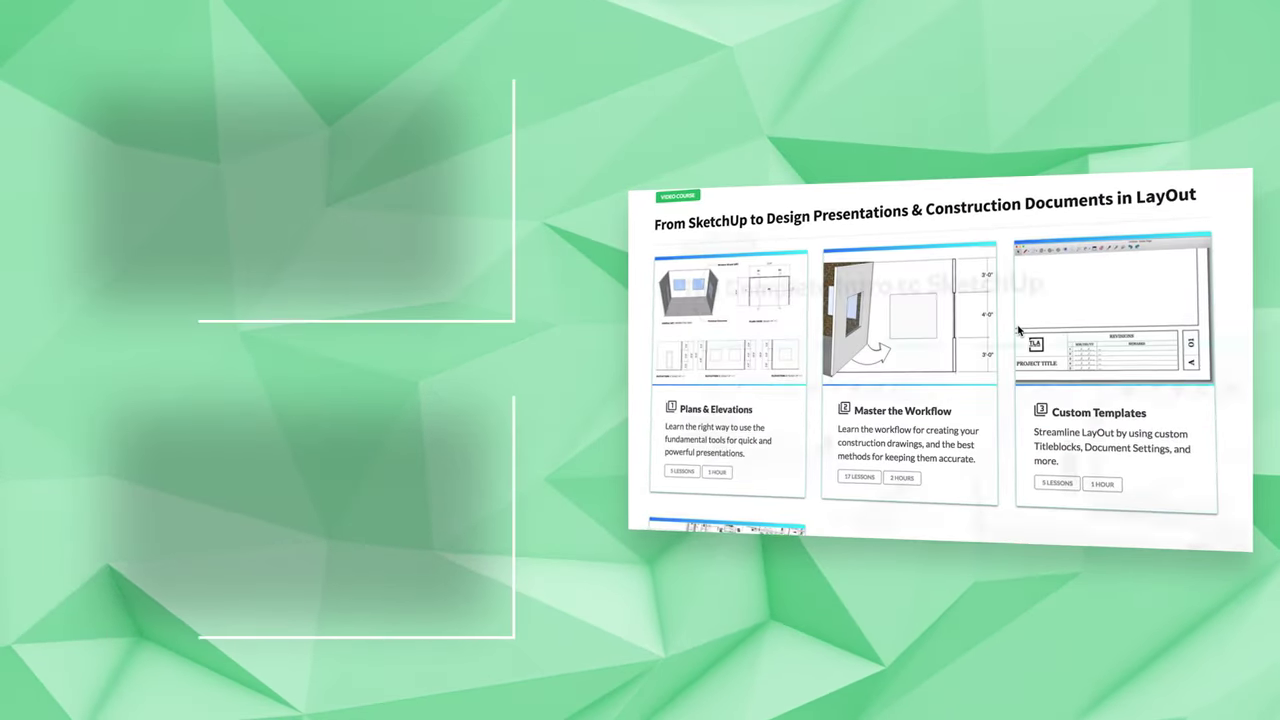